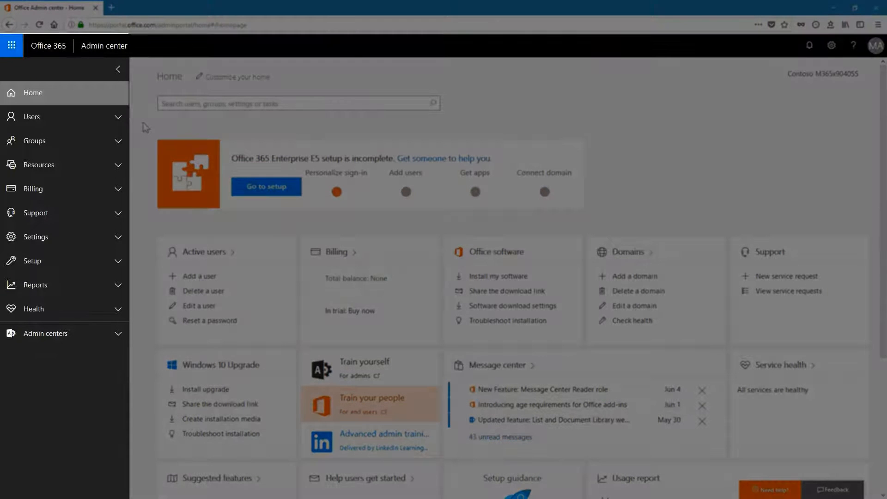
Step: Open the list of active users and start adding a new user
left_click(118, 120)
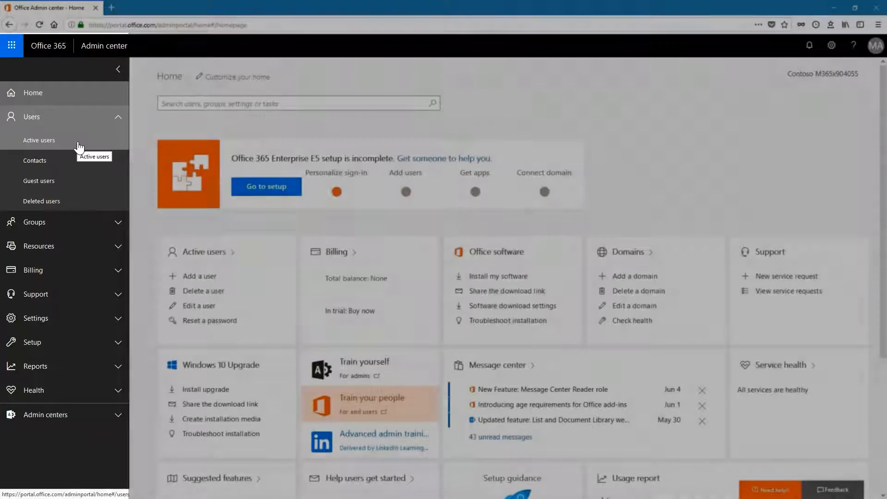
left_click(79, 146)
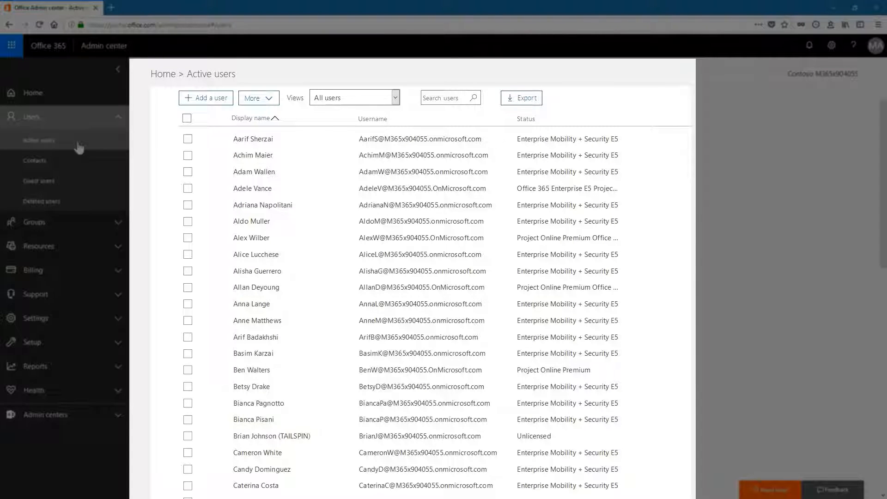
left_click(221, 98)
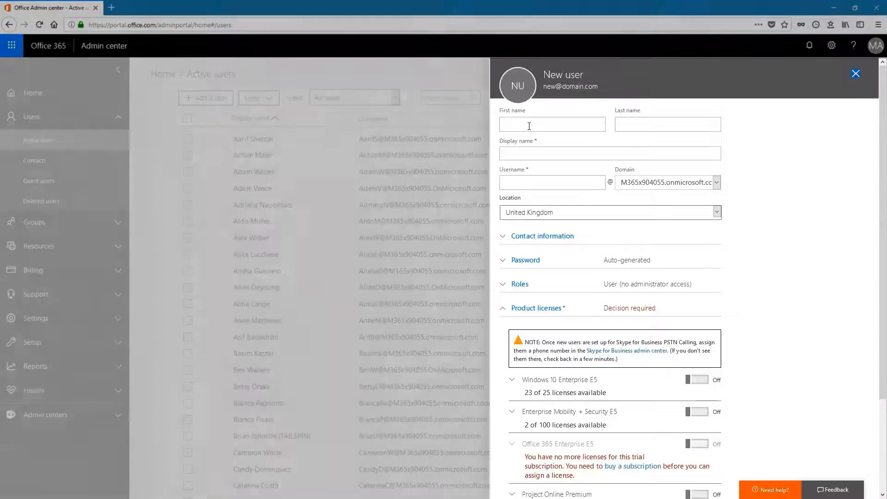
Step: Enter the new user's first name, last name and username, keeping the generated display name and the default domain
left_click(530, 126)
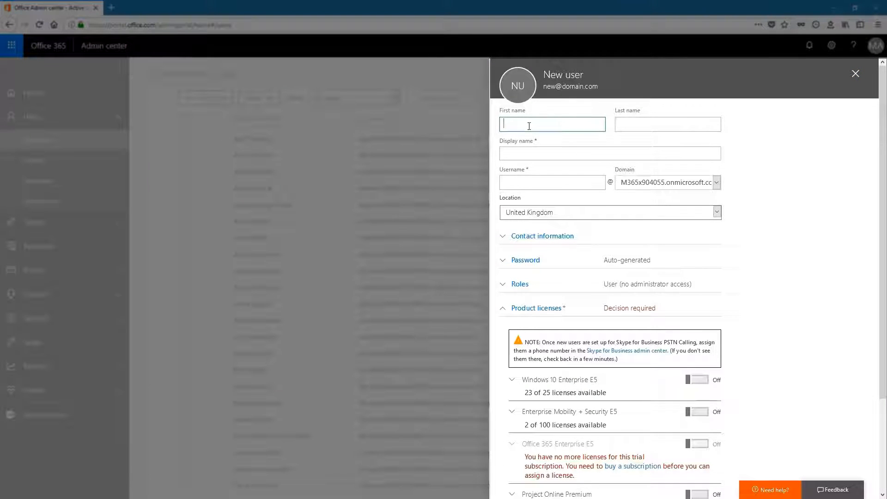
type("John")
key("Tab")
type("Smith")
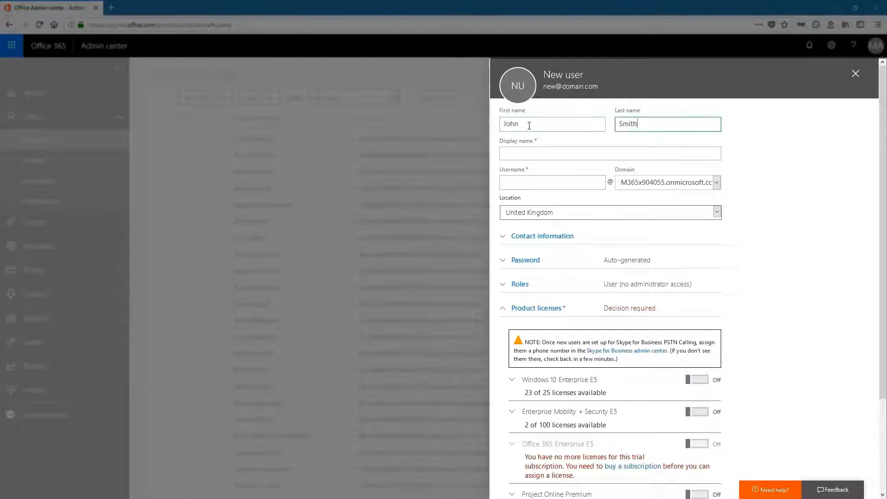
key("Tab")
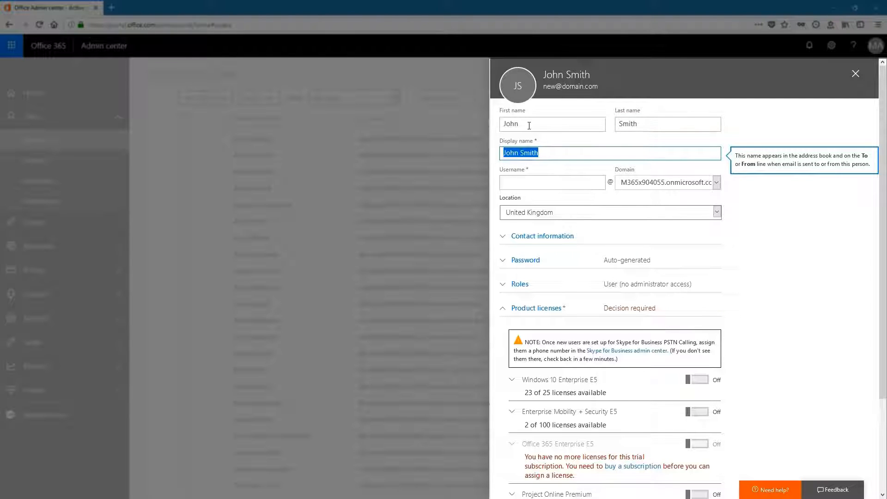
key("Tab")
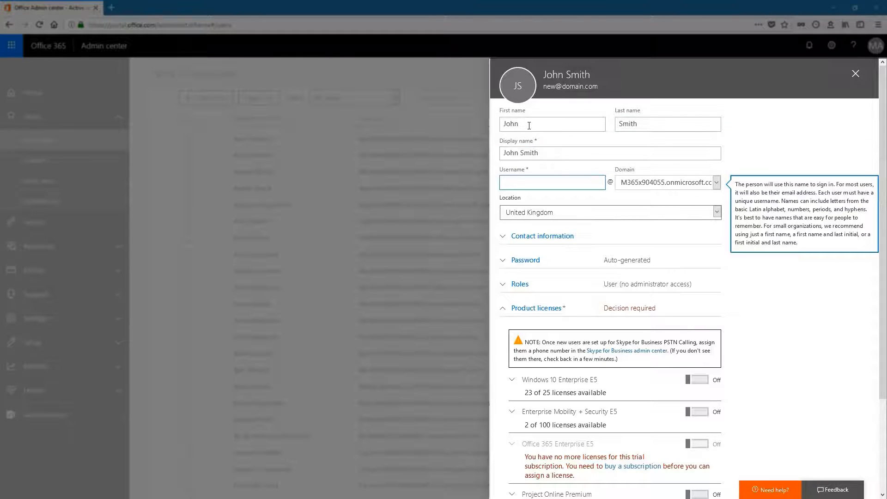
type("jsmith")
left_click(716, 182)
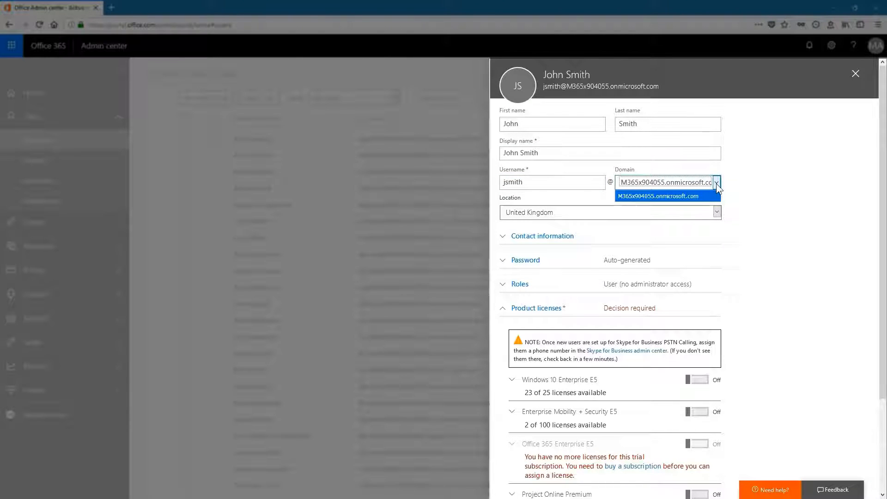
left_click(716, 183)
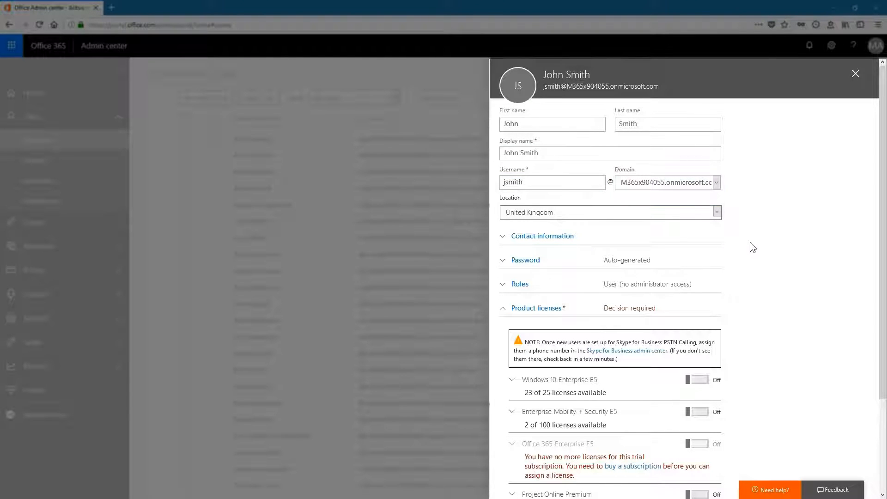
Step: Set the new user's job title to Technical Support and department to IT in the contact information
left_click(501, 236)
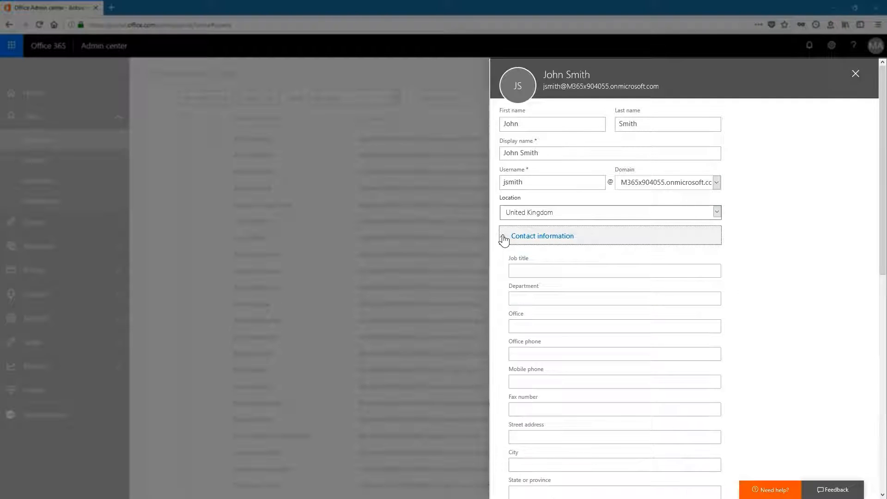
type("Technical Support")
key("Tab")
type("IT")
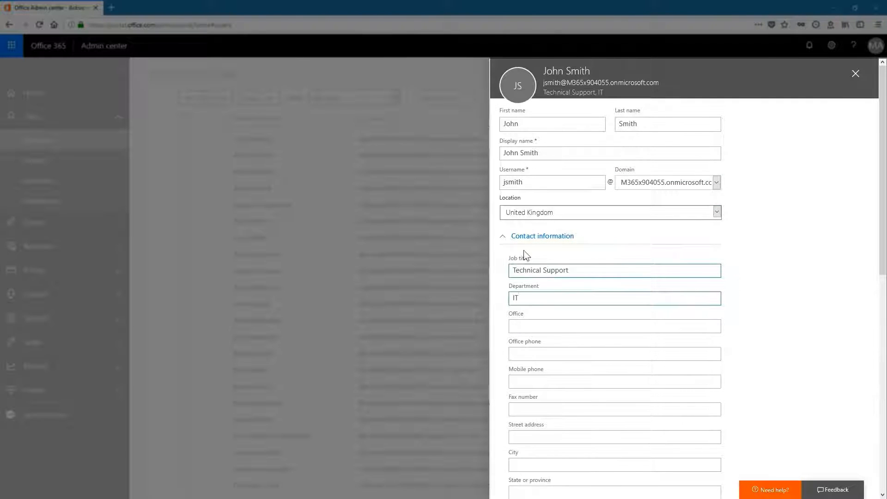
left_click(503, 237)
Step: Review the new user's password options and available administrator roles without changing them
left_click(503, 260)
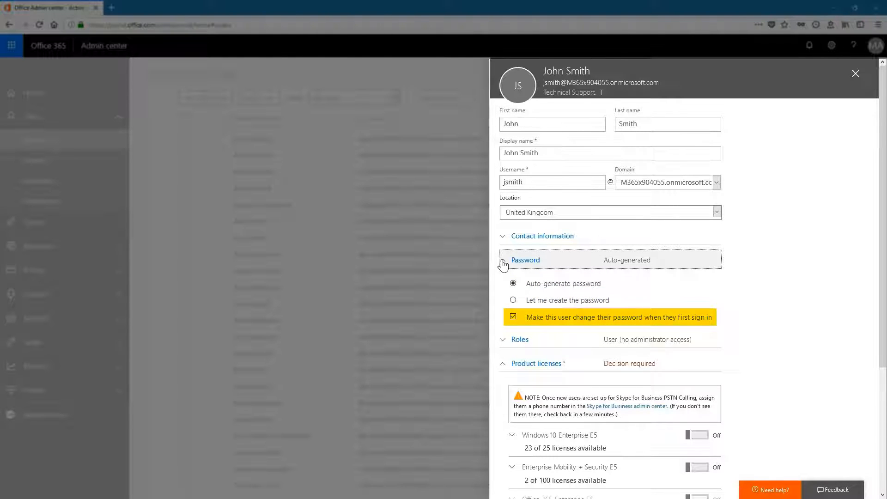
left_click(503, 260)
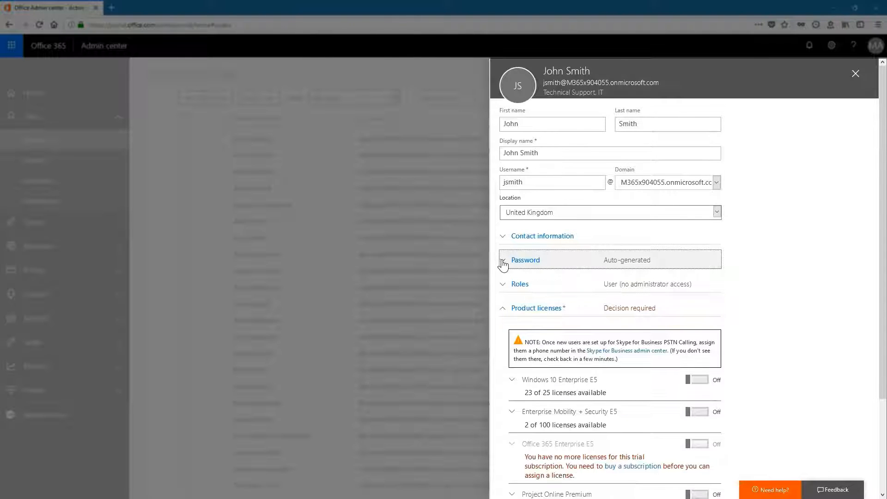
left_click(504, 290)
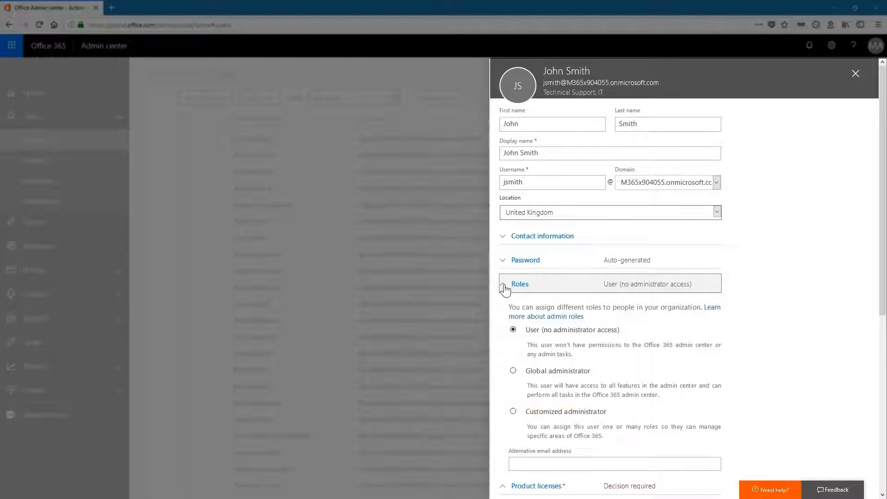
left_click(504, 287)
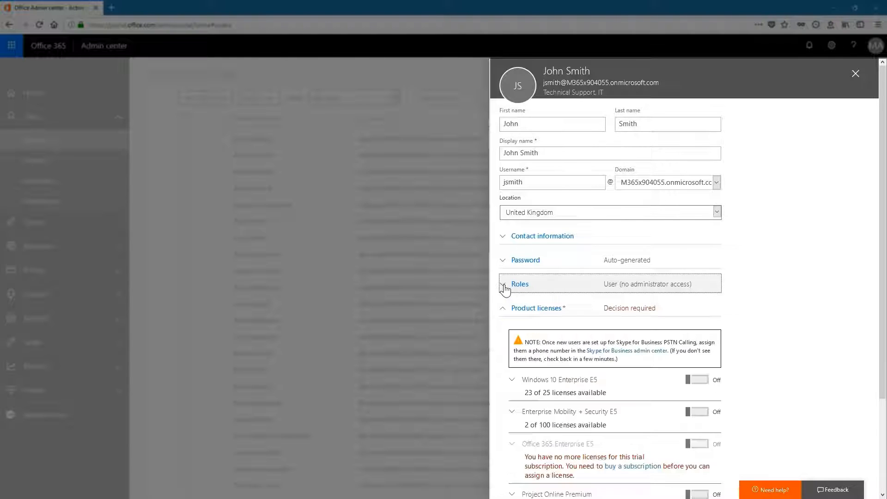
Step: Review the Enterprise Mobility + Security E5 services, assign the Project Online Premium license and add the new user
scroll(757, 348, "down", 3)
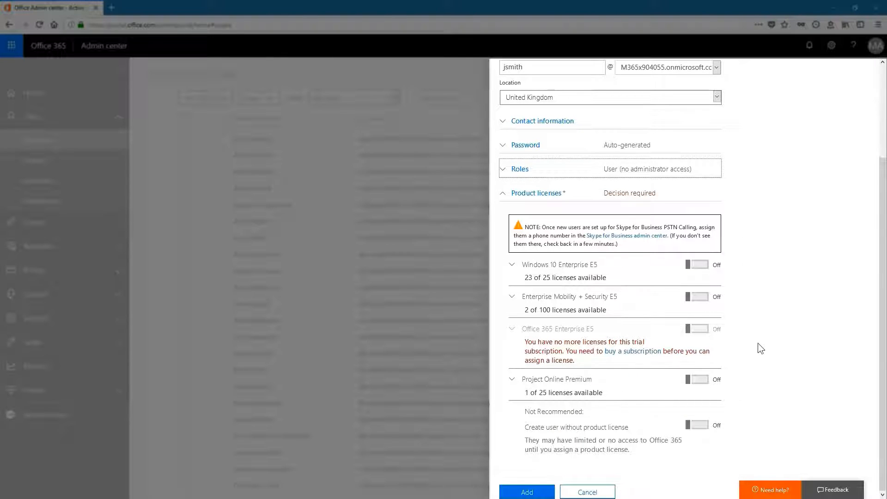
left_click(511, 297)
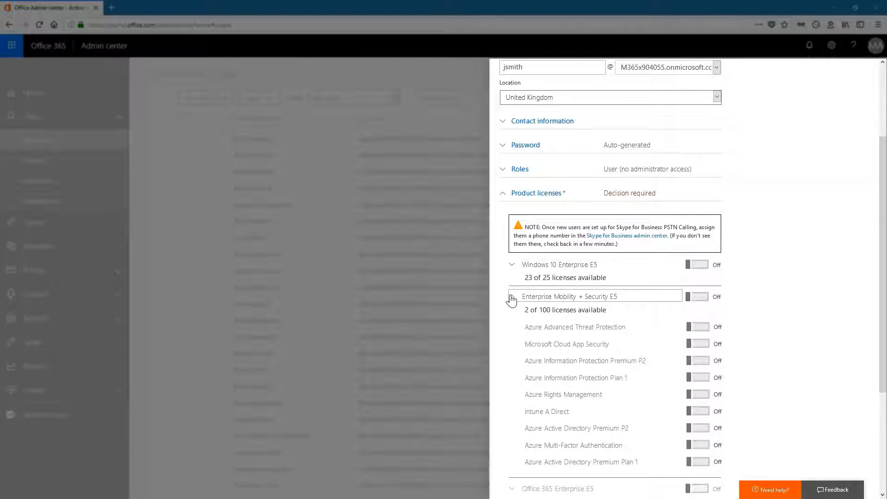
left_click(511, 298)
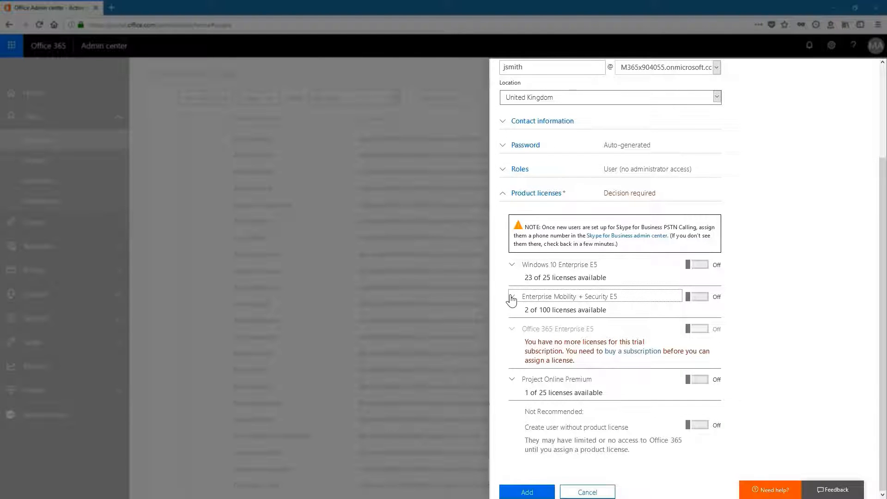
left_click(698, 380)
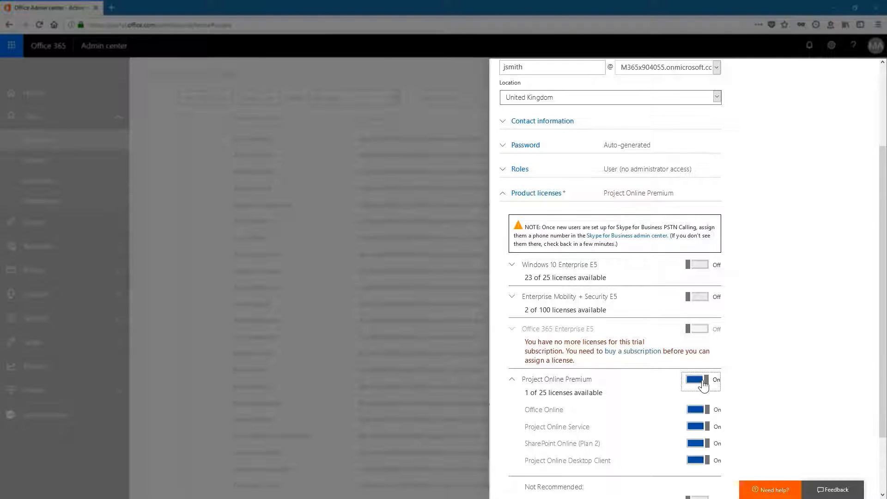
scroll(757, 387, "down", 3)
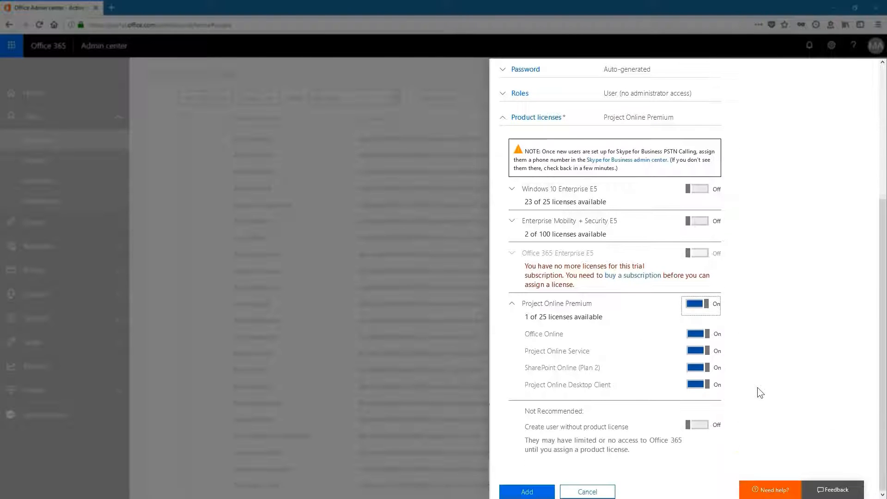
left_click(547, 493)
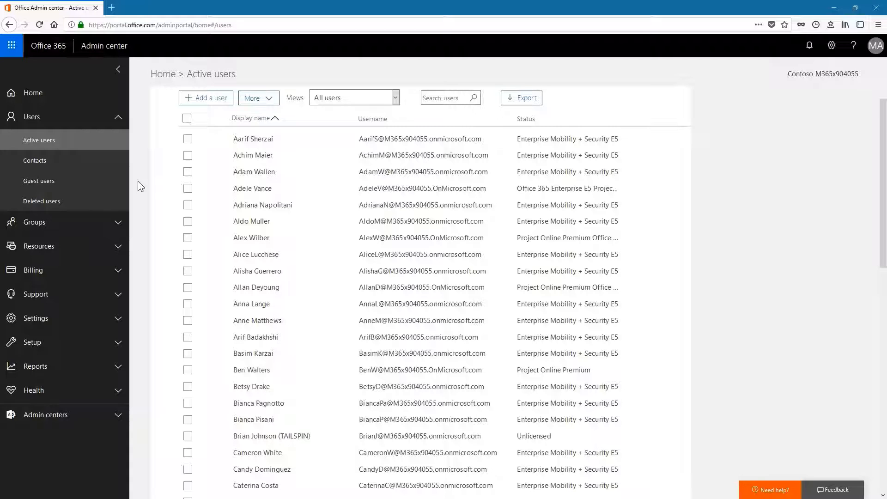
Step: For the third user in the active users list, assign Windows 10 Enterprise E5, remove Enterprise Mobility + Security E5 and save the licenses
left_click(187, 173)
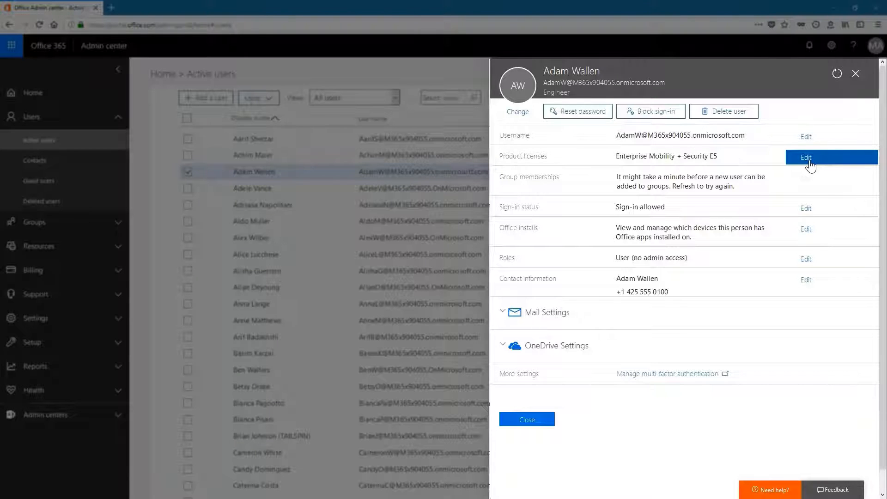
left_click(809, 162)
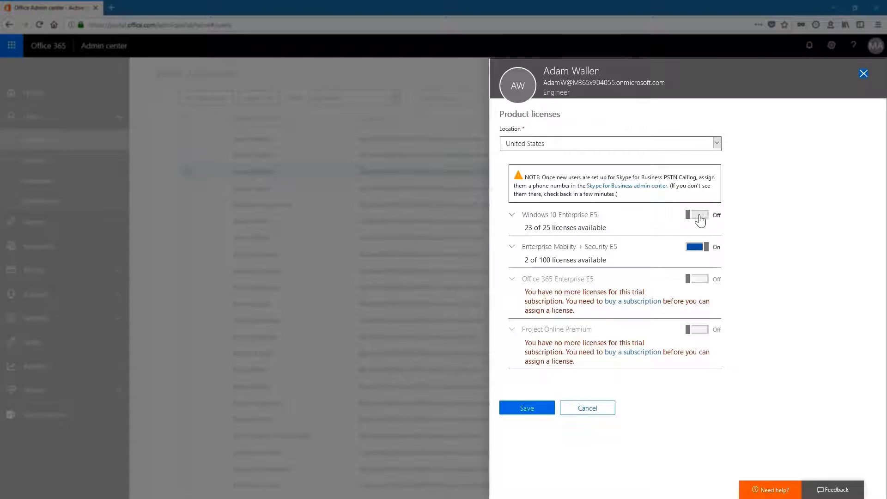
left_click(697, 215)
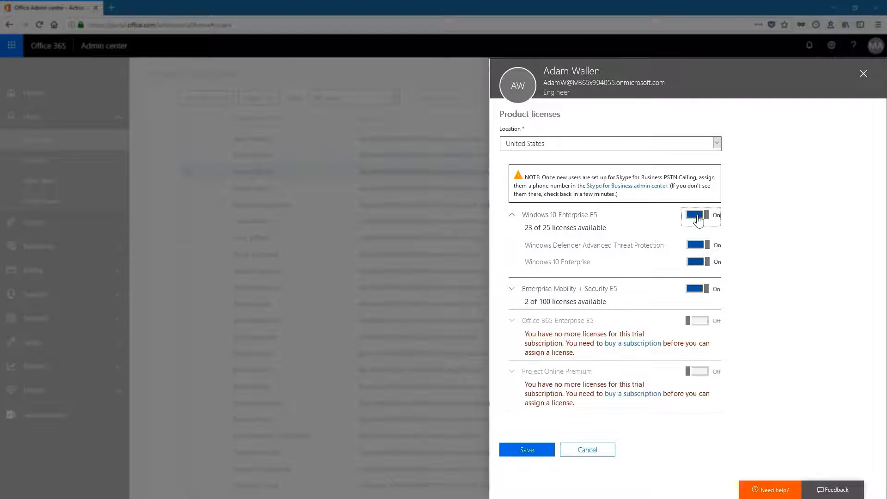
left_click(700, 290)
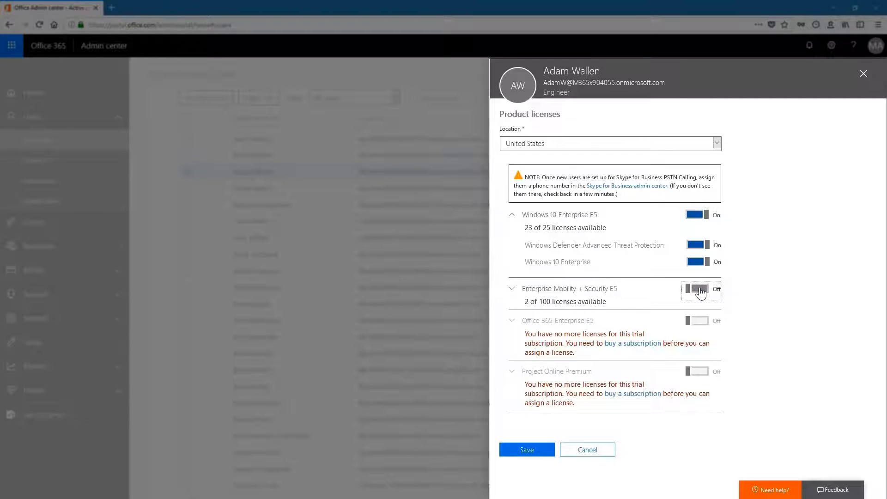
left_click(539, 451)
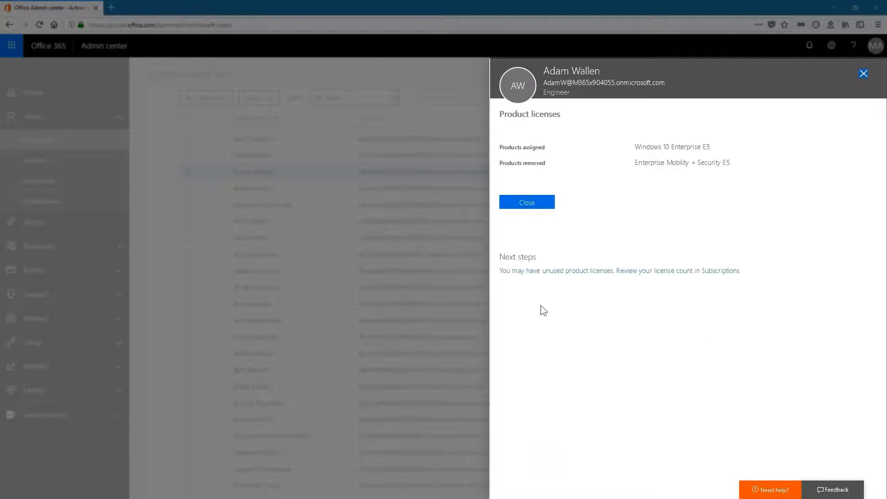
left_click(546, 203)
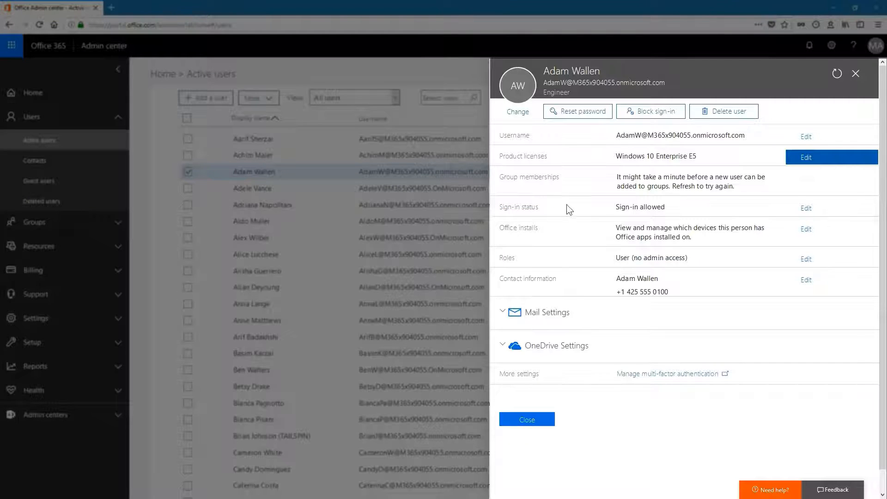
Step: Block the same user from signing in, save the sign-in status and close the user's details
left_click(806, 208)
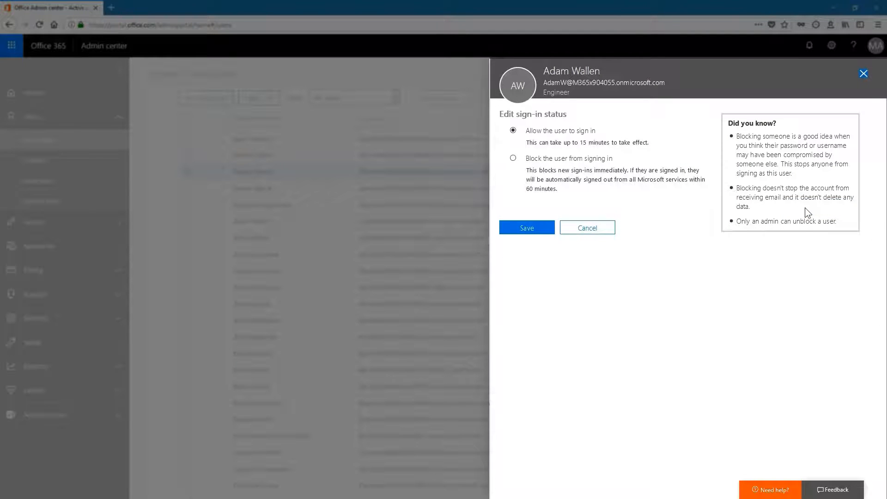
left_click(513, 158)
left_click(541, 230)
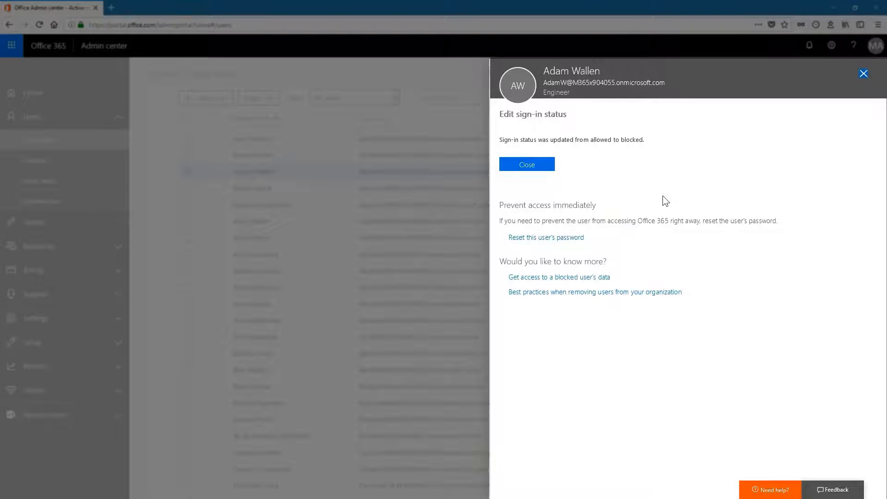
left_click(545, 167)
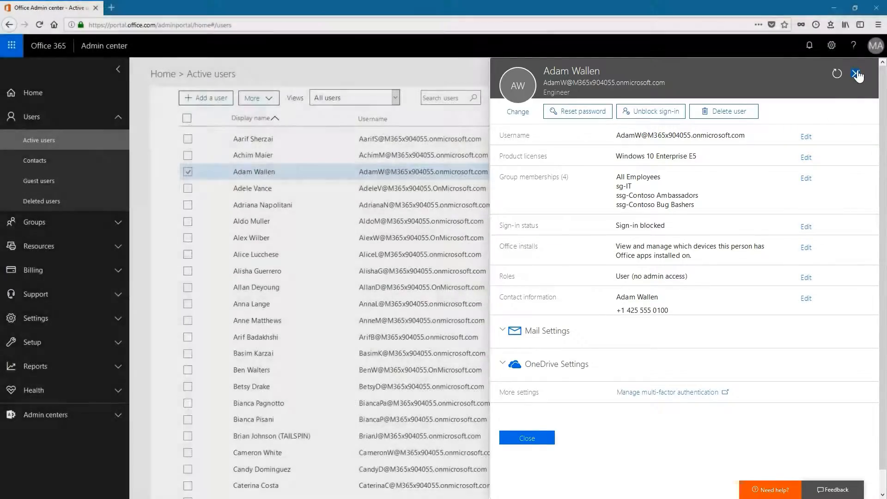
left_click(855, 73)
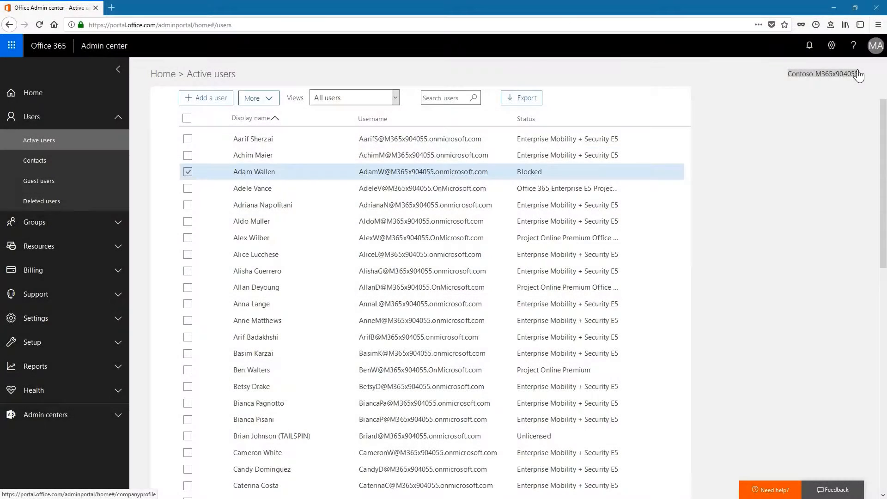
Step: Deselect the blocked user, delete the fifth user in the active users list and close the deletion summary
left_click(187, 172)
left_click(188, 207)
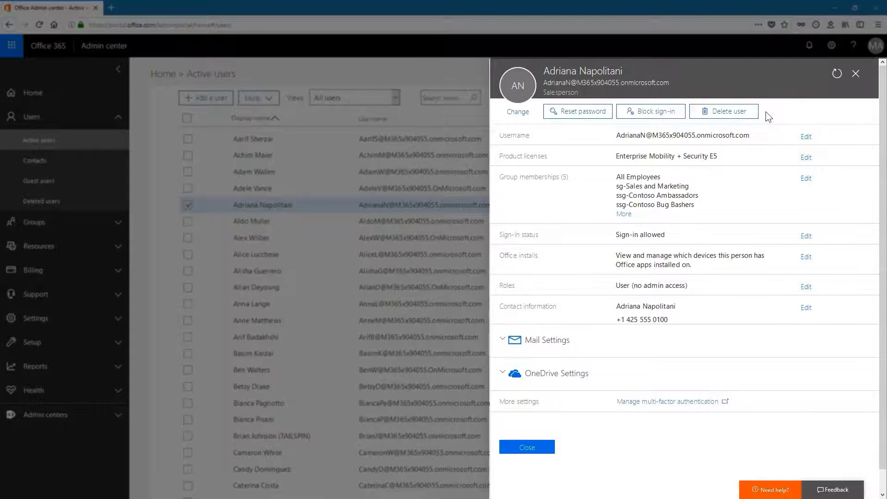
left_click(741, 112)
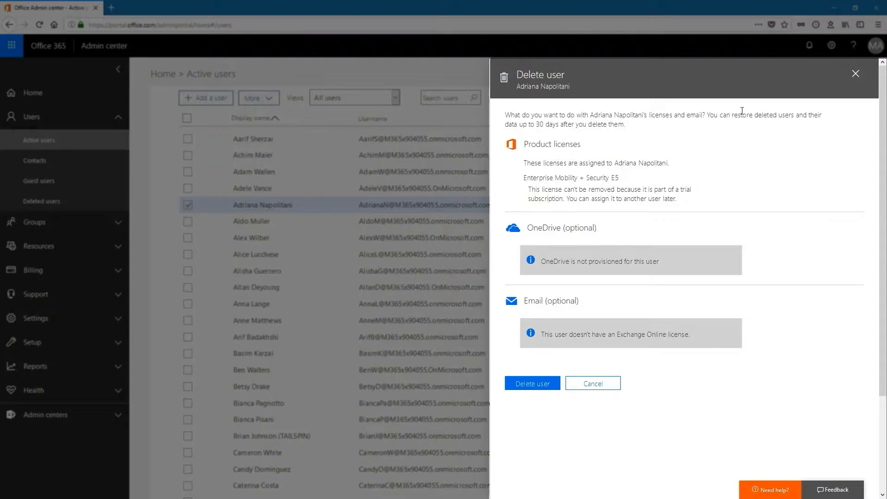
left_click(541, 375)
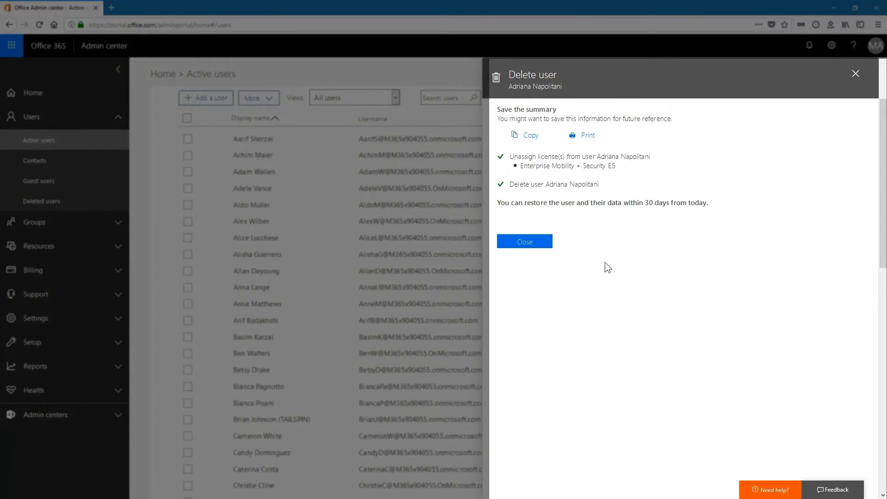
left_click(536, 242)
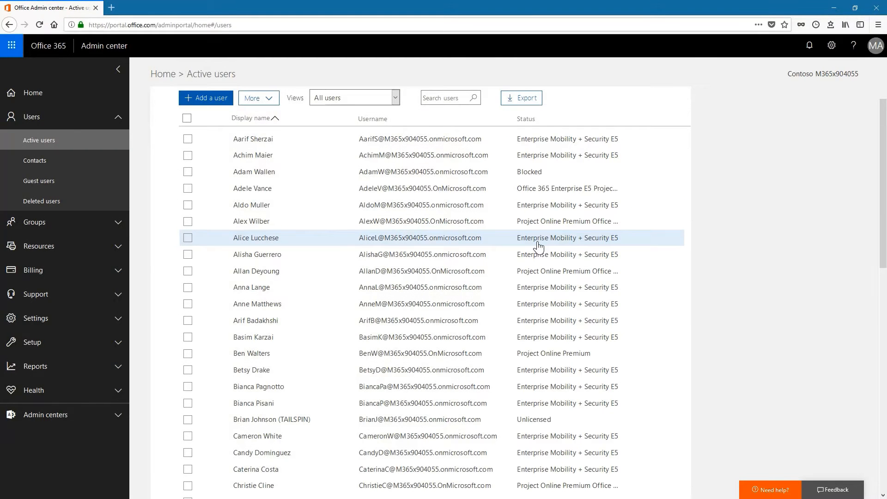